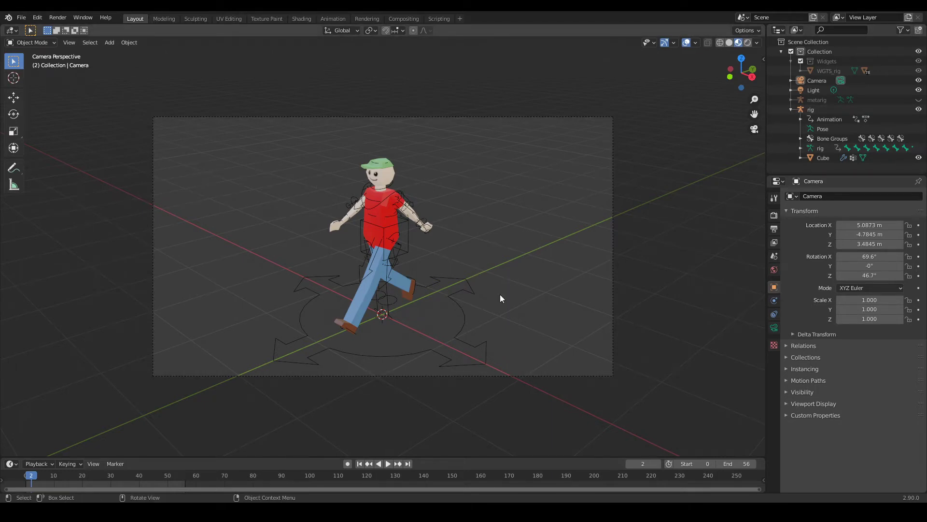
Replay the rigged character's walk animation in Blender from frame 0.
key(shift+Left)
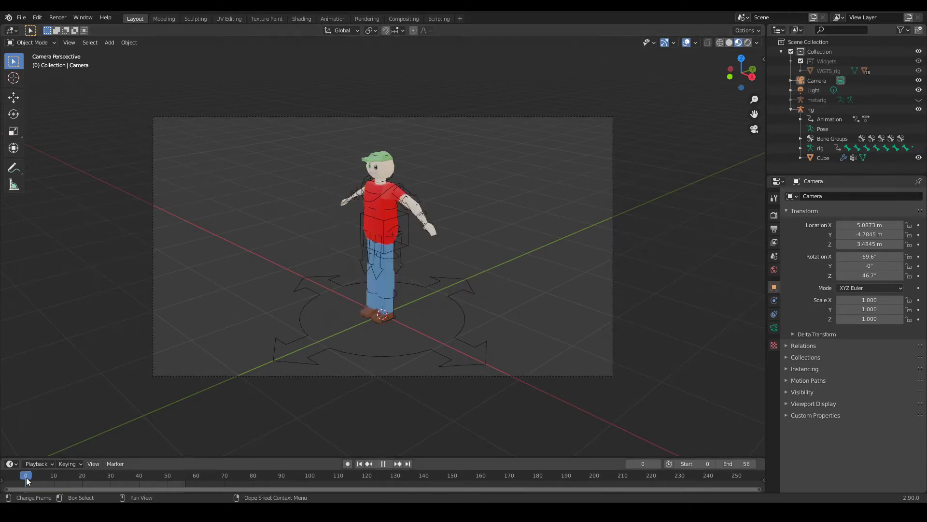
key(space)
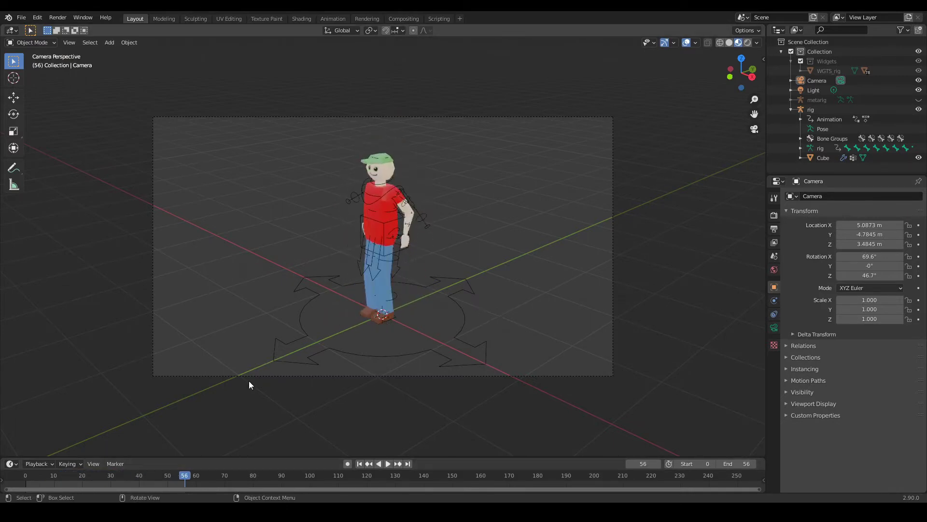
Select the rig, save the Blender scene, and start an FBX export.
click(402, 188)
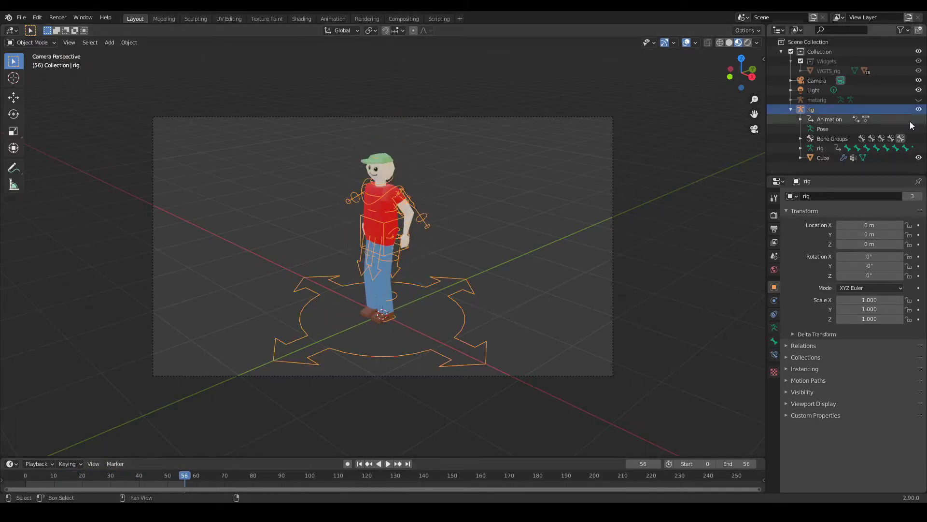
key(ctrl+s)
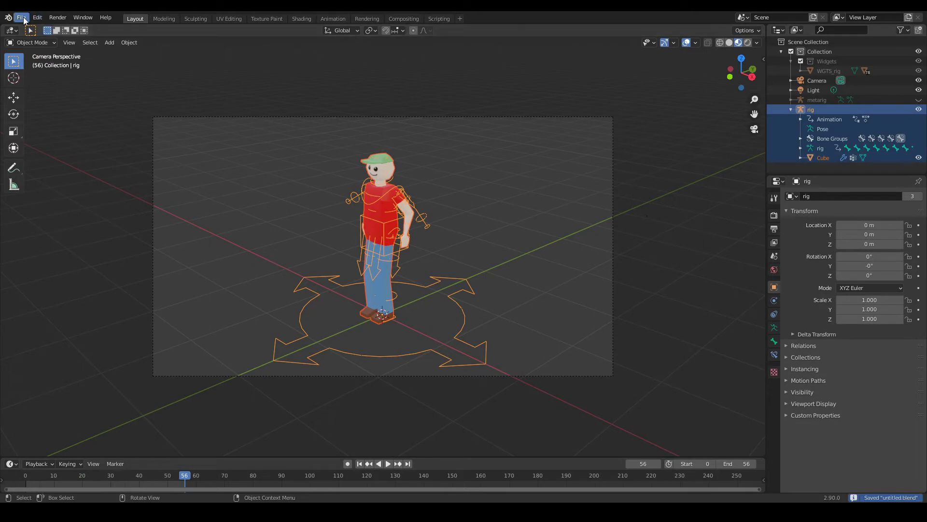
click(21, 17)
mouse_move(58, 157)
click(174, 215)
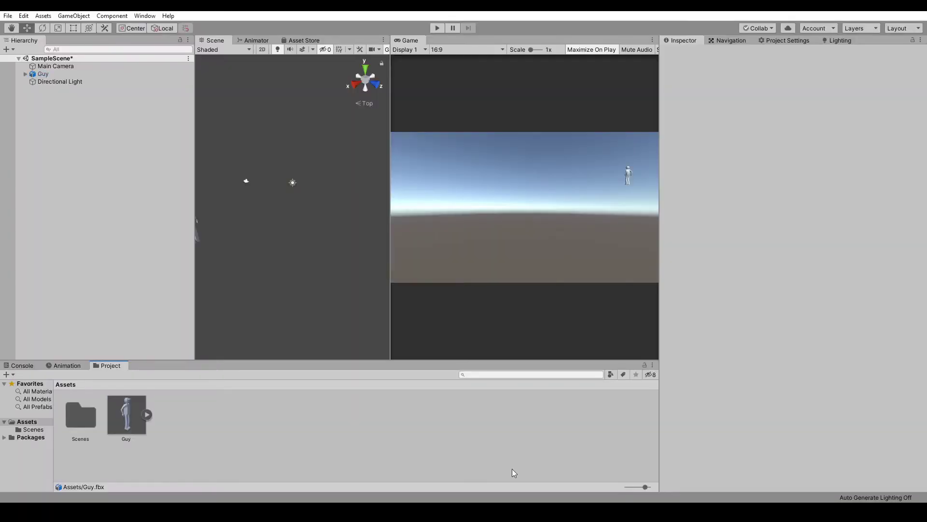
Drag Guy into the Scene view and reset Guy (1)'s transform to 0, 0, 0.
drag(124, 421, 292, 212)
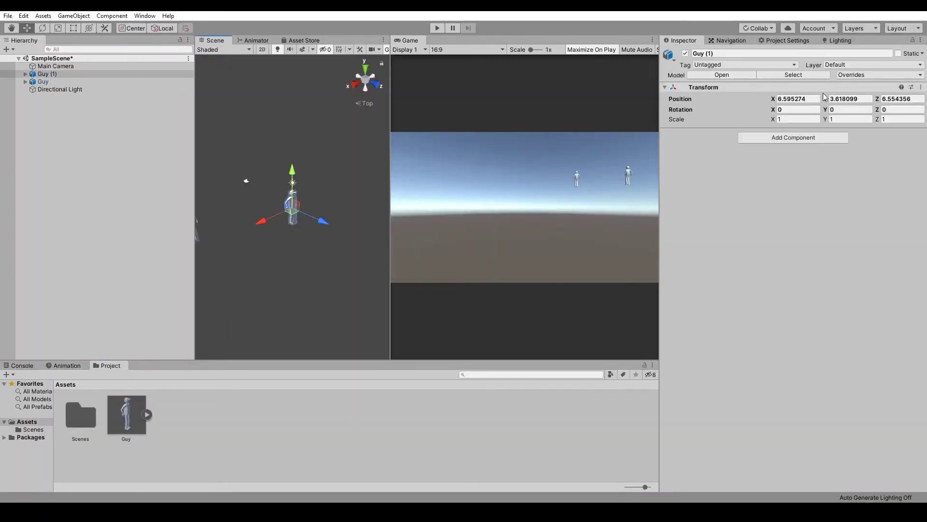
right_click(797, 88)
click(825, 95)
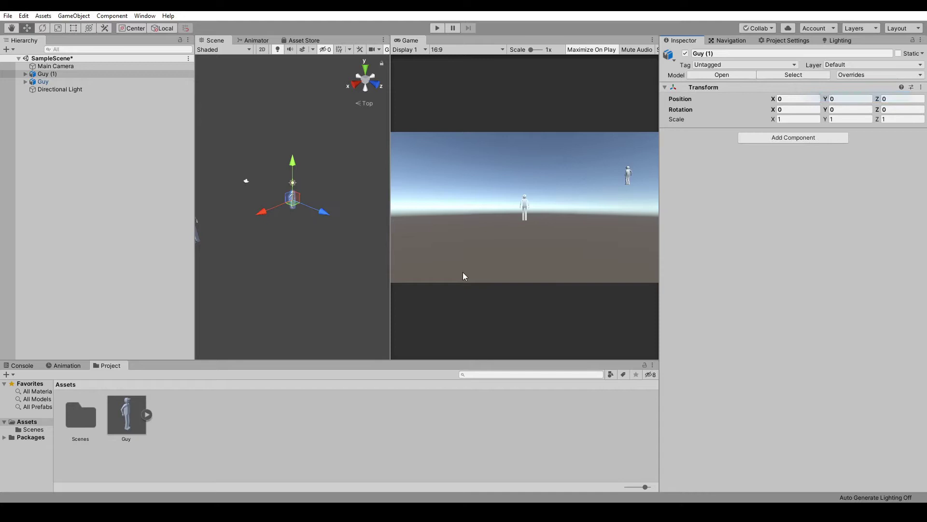
click(348, 202)
scroll(285, 203, up, 5)
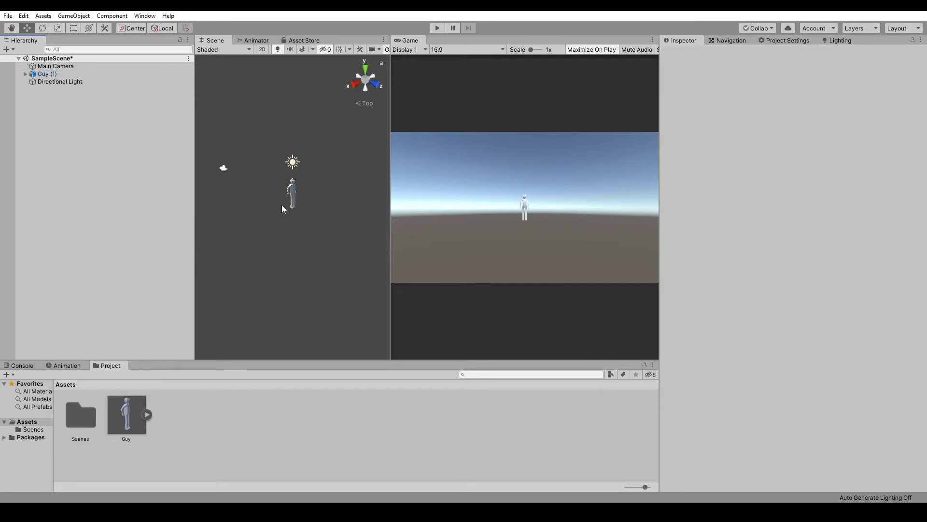
Select Guy (1) and frame it in the Scene view.
click(74, 73)
double_click(73, 73)
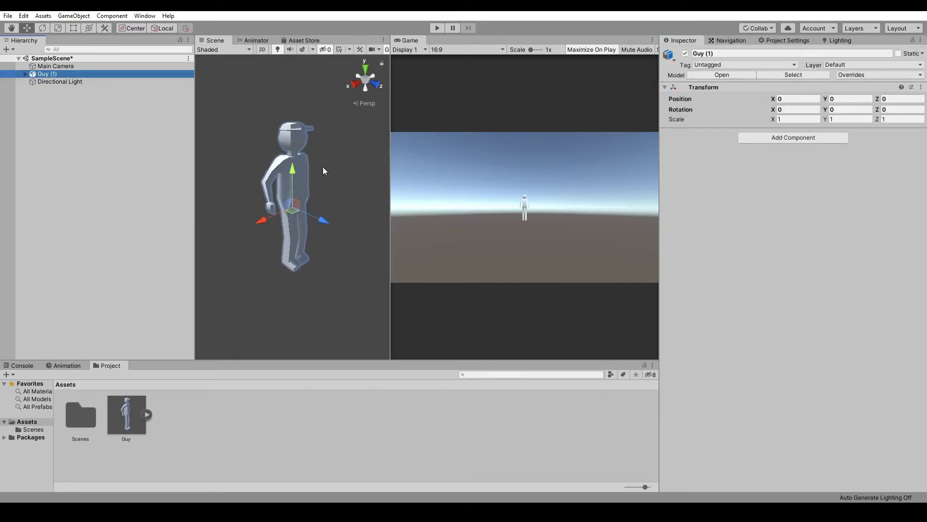
mouse_move(323, 171)
right_down()
mouse_move(269, 165)
mouse_move(327, 176)
right_up()
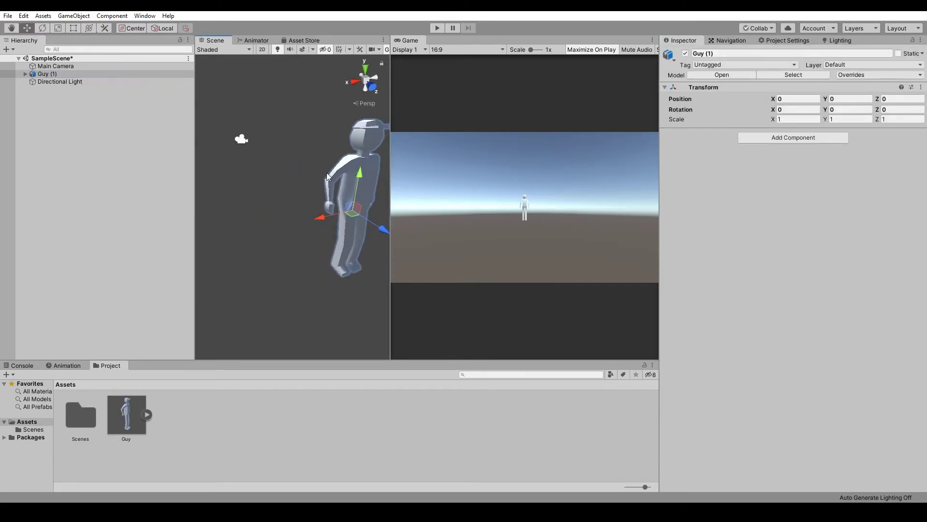
double_click(57, 73)
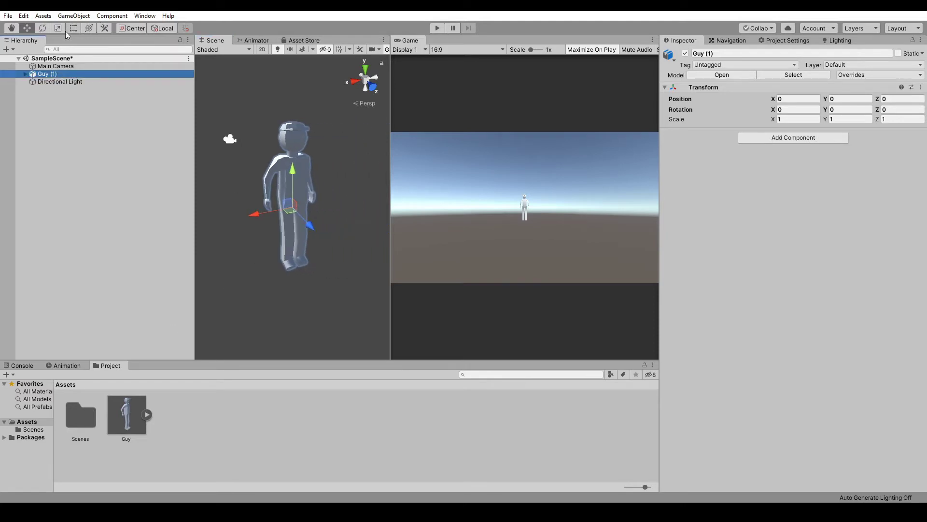
Start Assets > Import New Asset and browse to the Blender Projects folder.
click(43, 16)
click(72, 122)
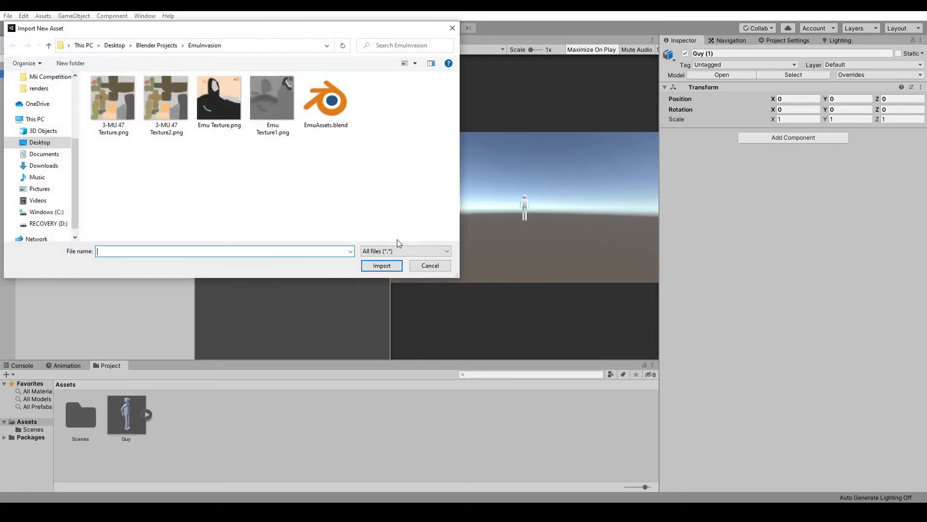
click(143, 46)
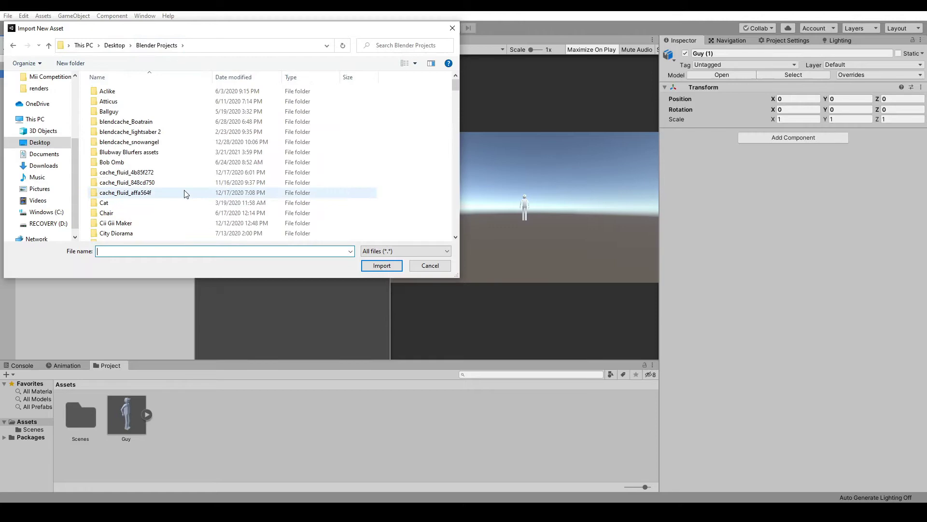
scroll(179, 221, down, 15)
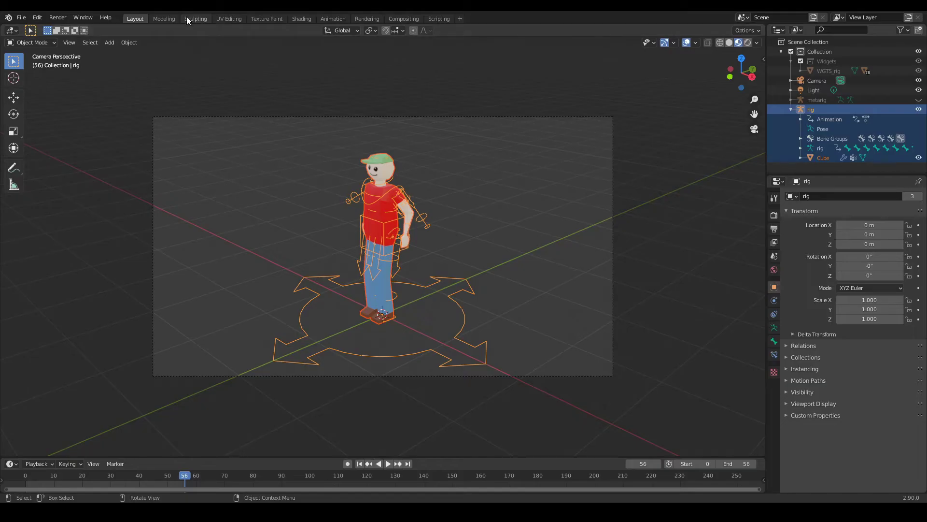
Save the painted Base Texture.png from Blender's Texture Paint workspace.
click(267, 19)
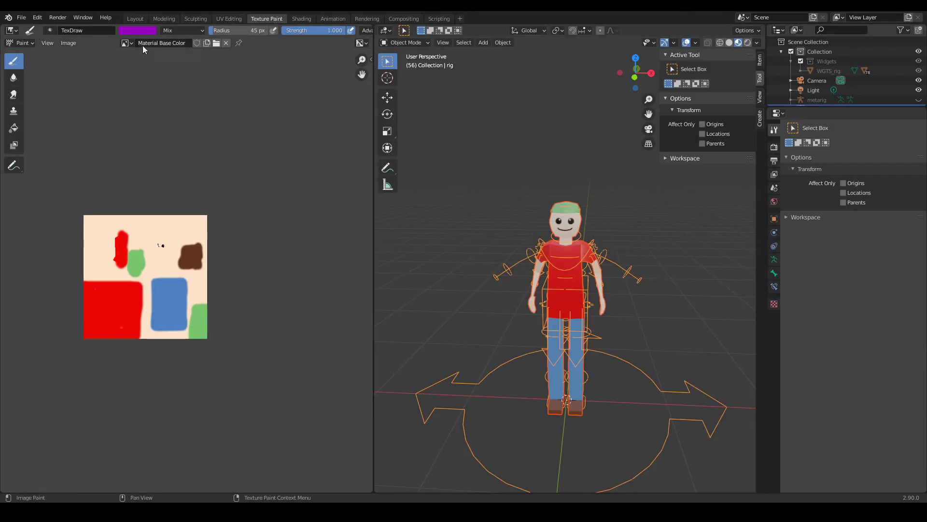
click(69, 43)
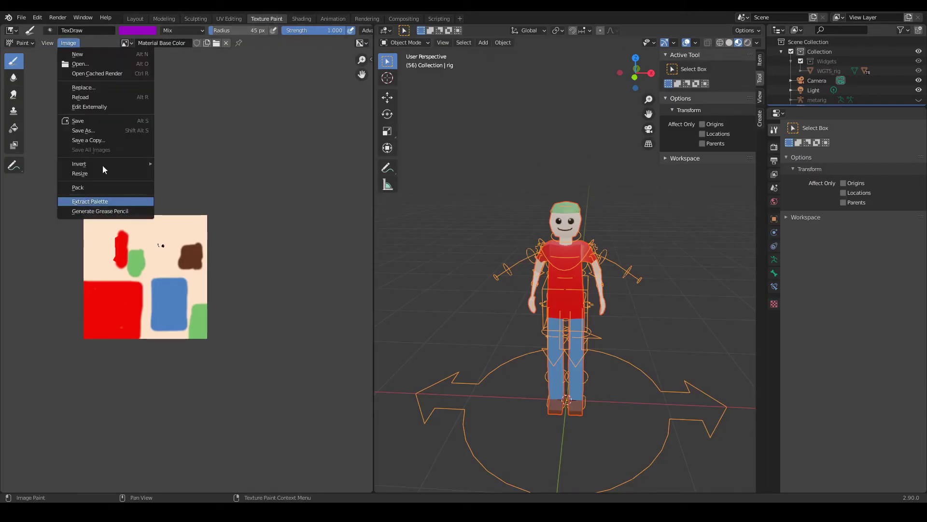
click(85, 122)
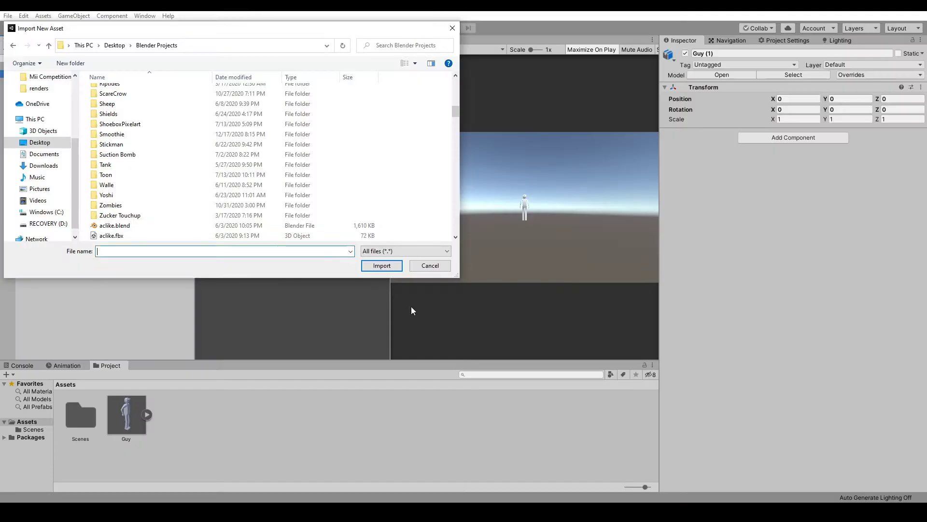
Import Base Texture.png from the Importtounitytutorial folder into Unity.
scroll(177, 99, up, 10)
scroll(169, 161, down, 3)
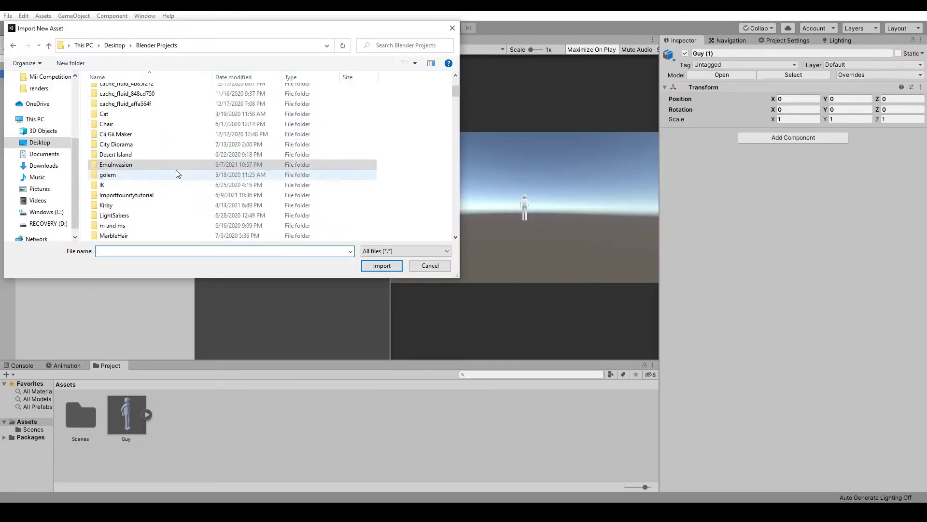
double_click(158, 195)
click(120, 91)
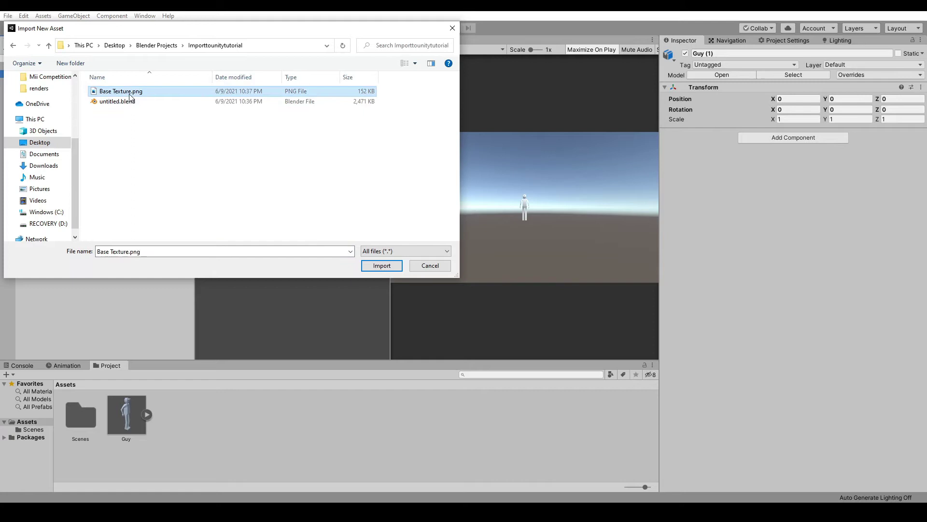
click(381, 265)
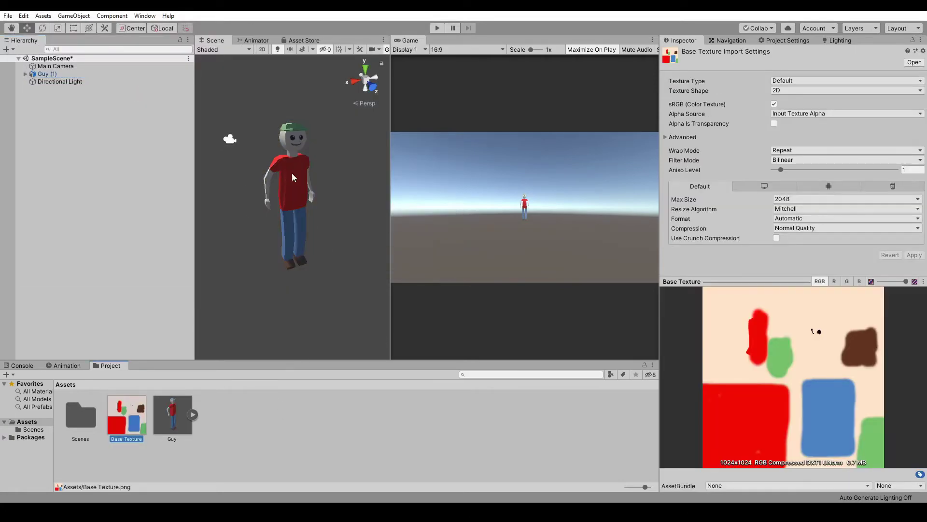
Create a New Material with Base Texture as albedo and apply it to Guy.
right_click(225, 425)
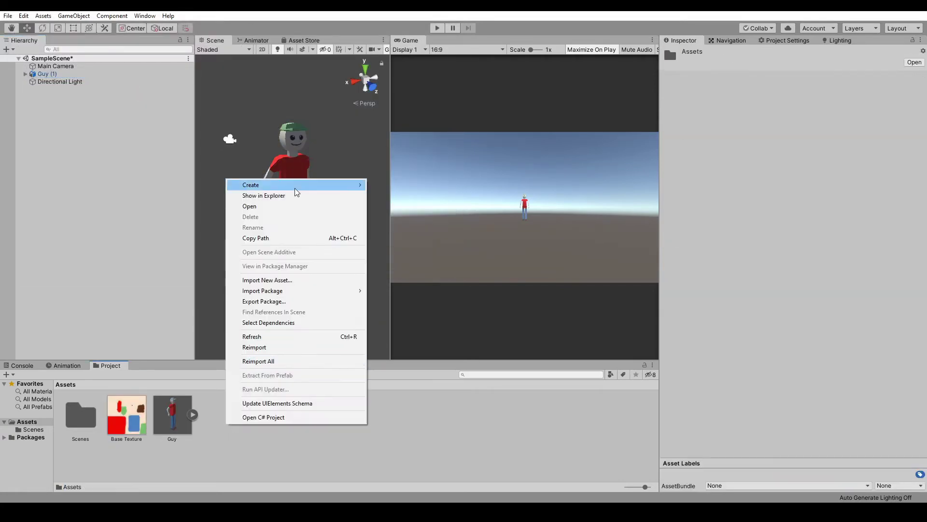
mouse_move(292, 184)
click(410, 284)
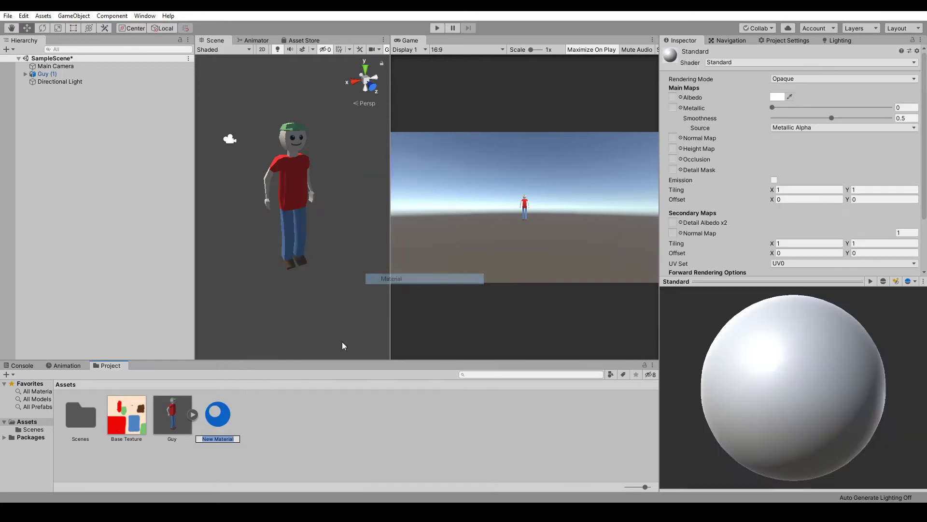
key(Return)
drag(681, 109, 673, 97)
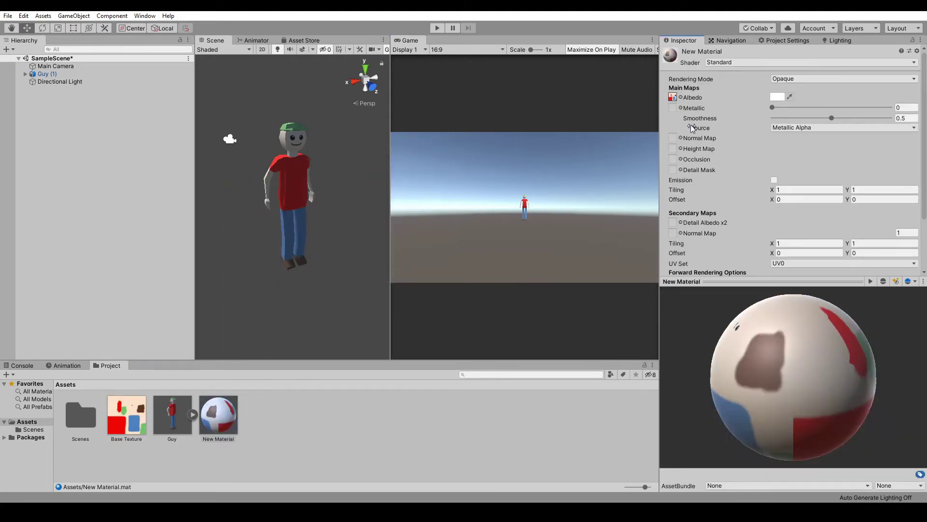
drag(222, 416, 275, 193)
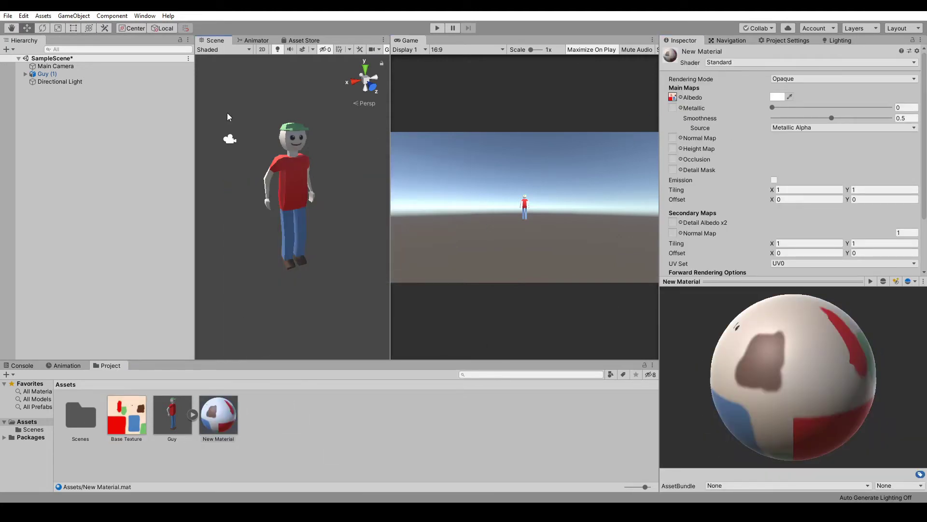
click(437, 28)
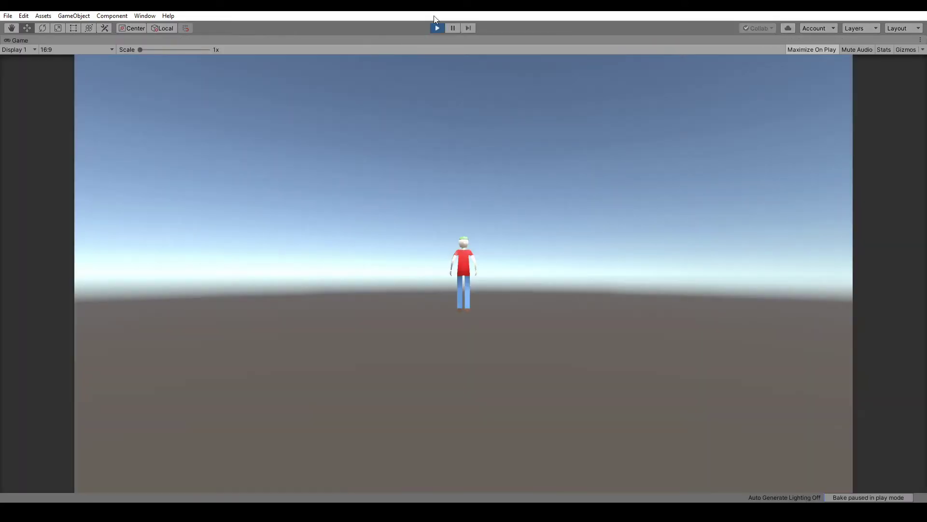
click(437, 28)
click(294, 176)
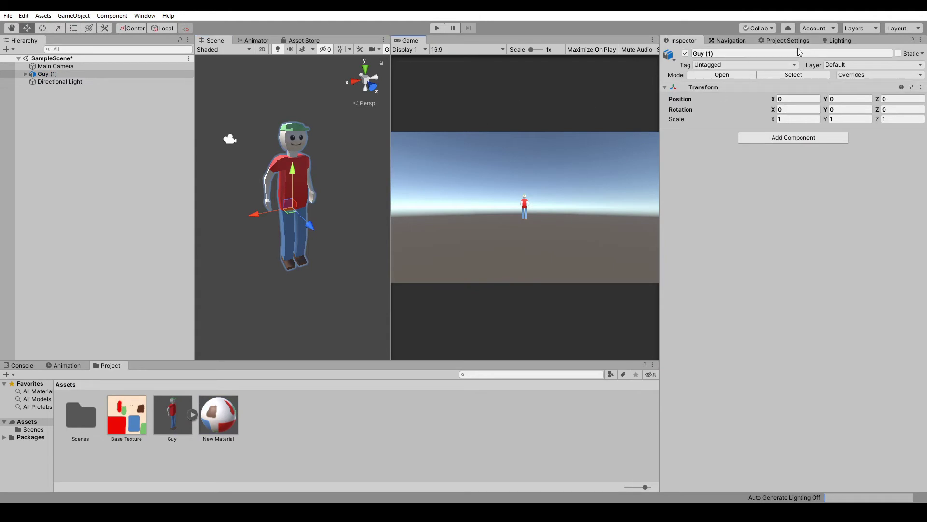
Open Guy.fbx's import settings and review the Model, Rig, Materials and Animation tabs.
click(172, 415)
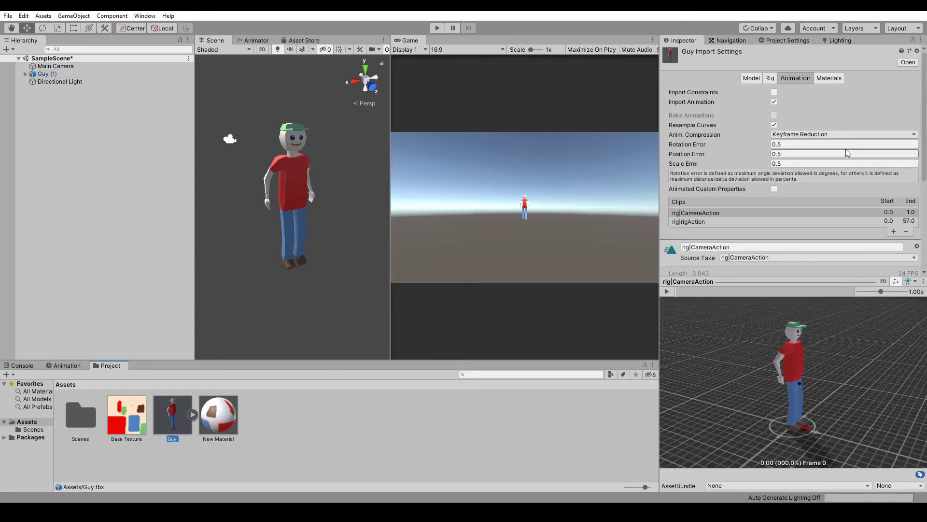
click(751, 78)
click(795, 78)
click(752, 77)
click(773, 80)
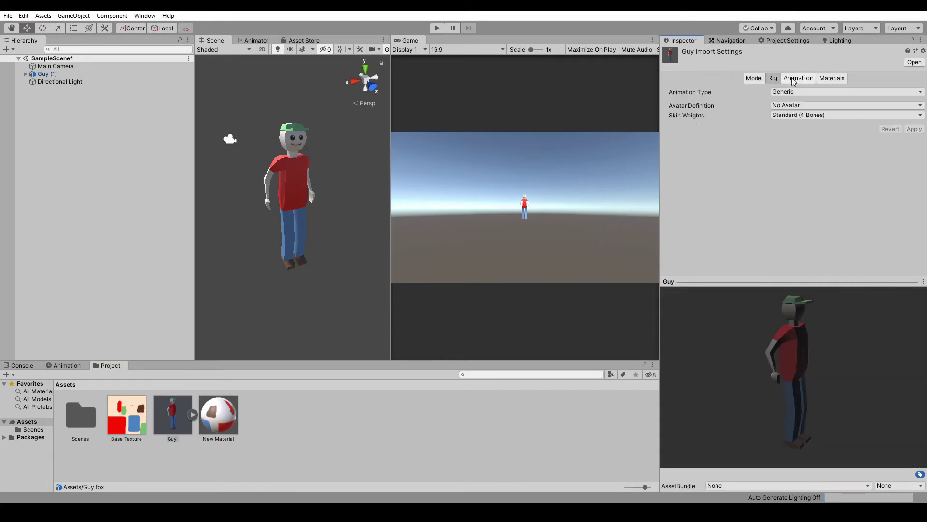
click(818, 80)
click(810, 80)
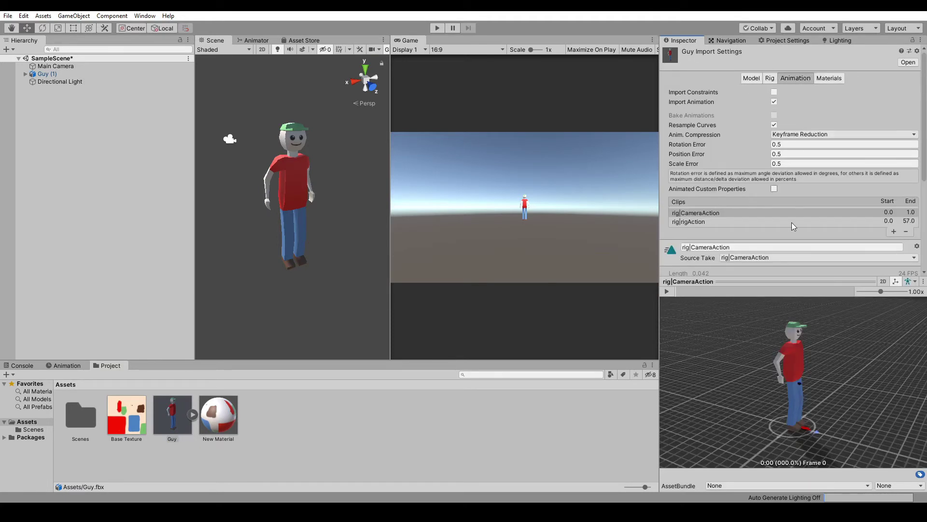
scroll(794, 223, down, 5)
scroll(807, 186, up, 3)
Rename the rig|rigAction clip to Walk, then return to Blender's Layout workspace.
click(819, 154)
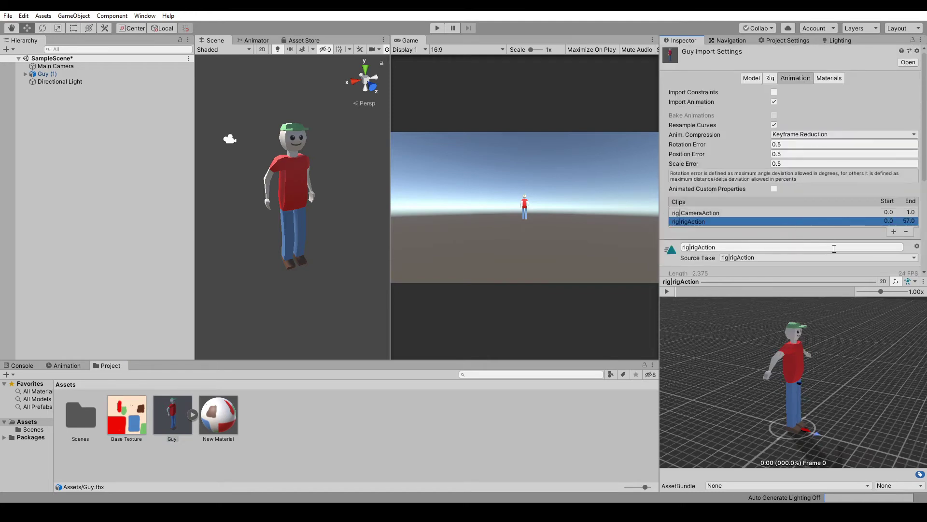
scroll(795, 225, down, 1)
click(744, 160)
text(Walk)
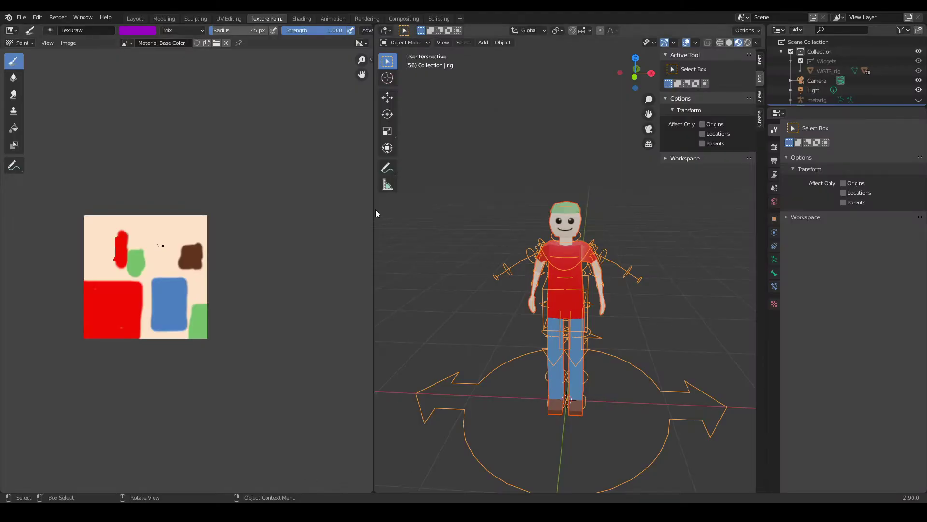
click(135, 19)
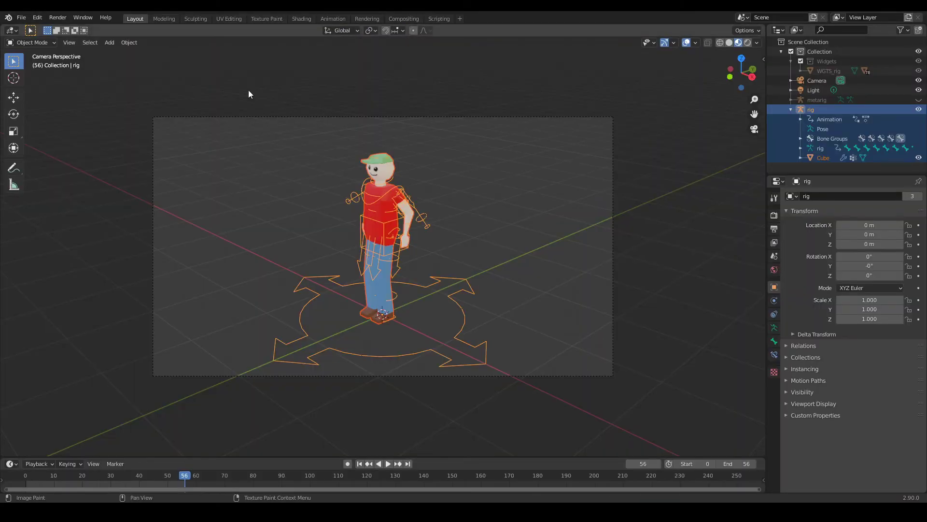
Trim the Walk clip to start 1 and end 35, and preview it.
click(417, 213)
click(332, 18)
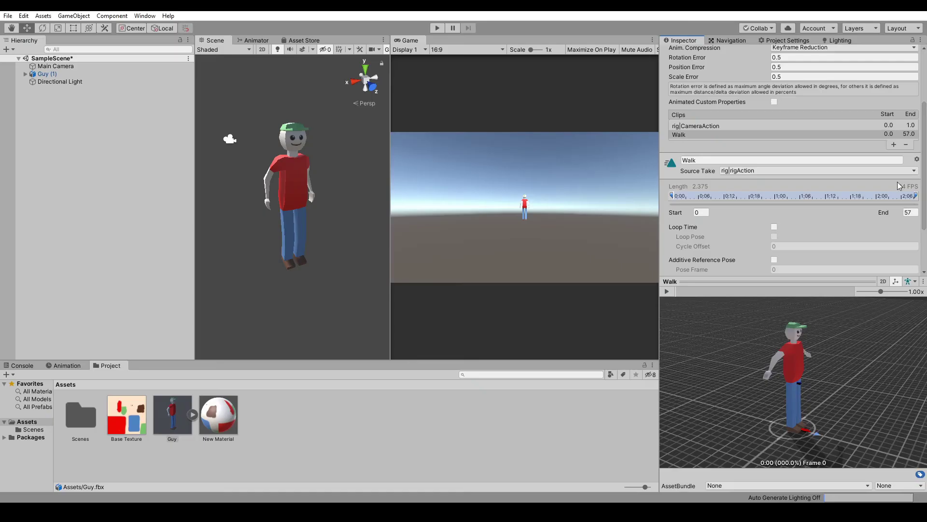
click(919, 213)
text(35)
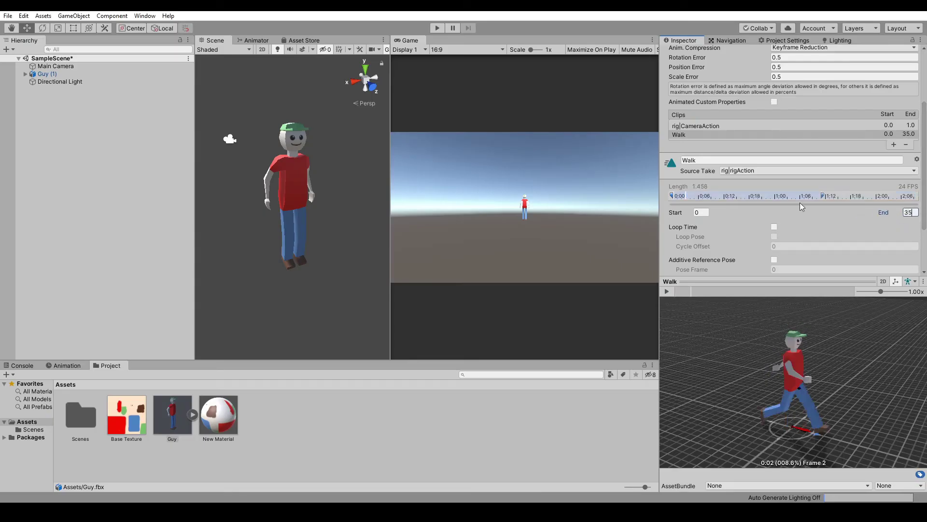
click(708, 212)
text(1)
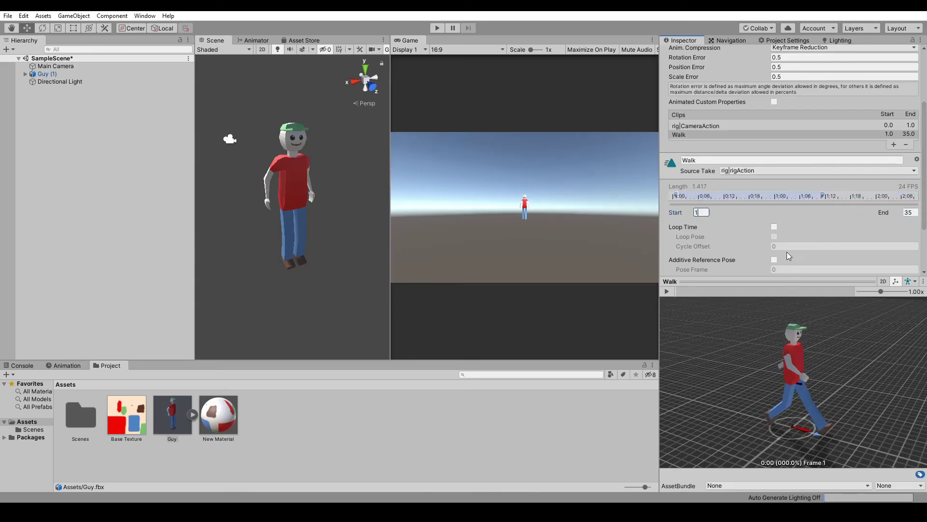
click(668, 291)
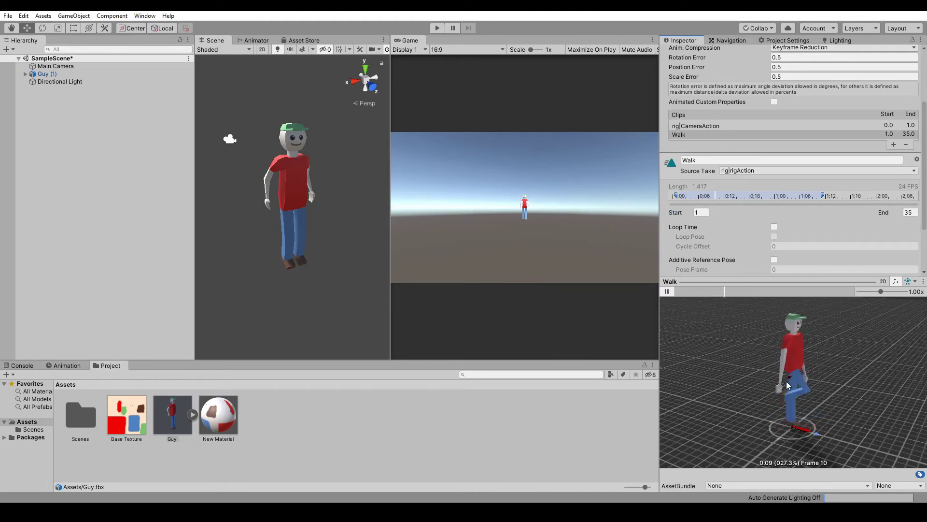
click(667, 291)
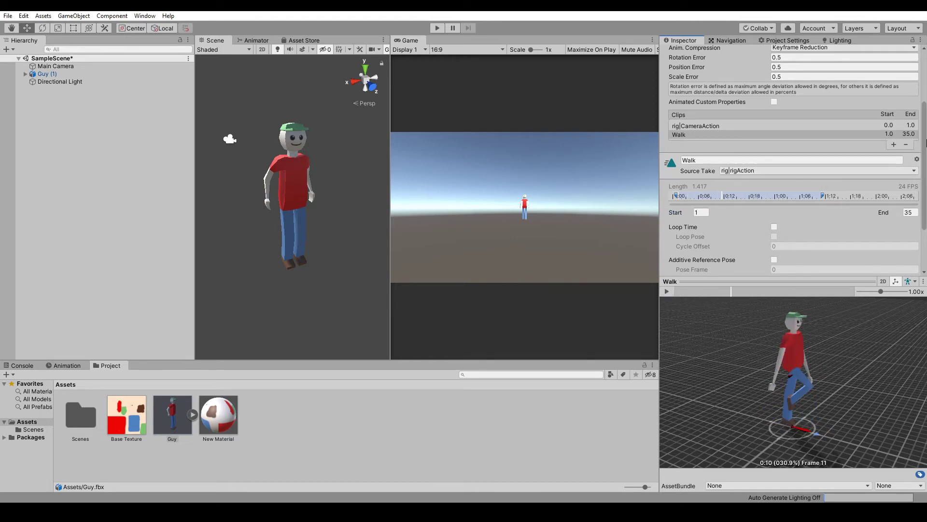
Add a looping Jump clip starting at frame 36.
click(894, 144)
drag(738, 169, 656, 170)
text(Jump)
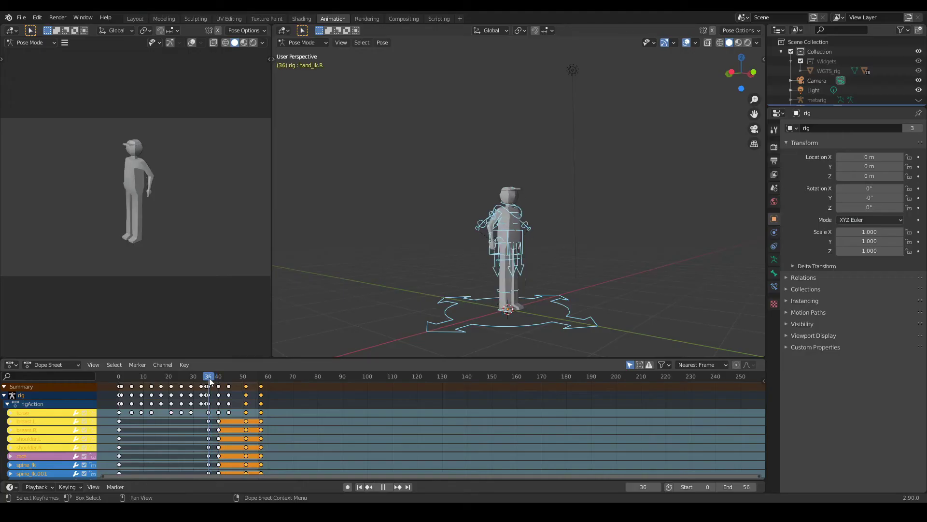
drag(210, 378, 262, 386)
key(space)
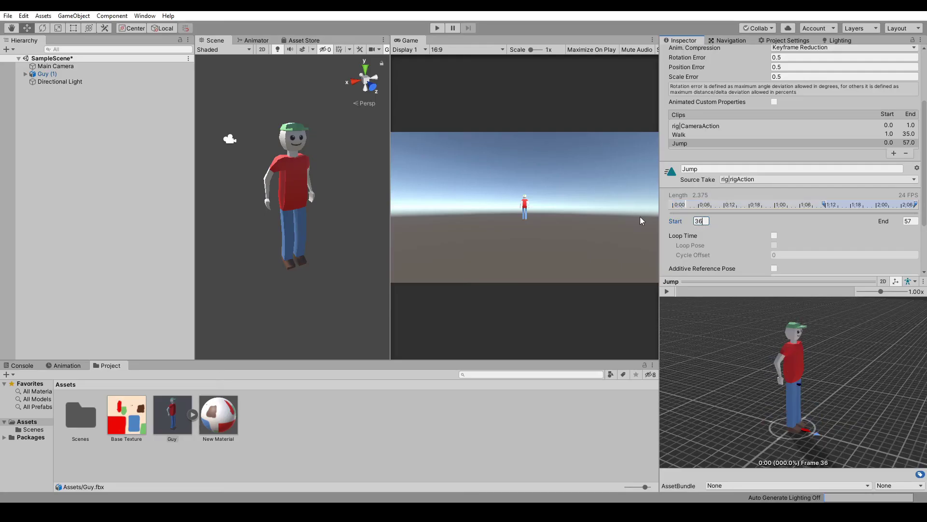
scroll(857, 168, down, 3)
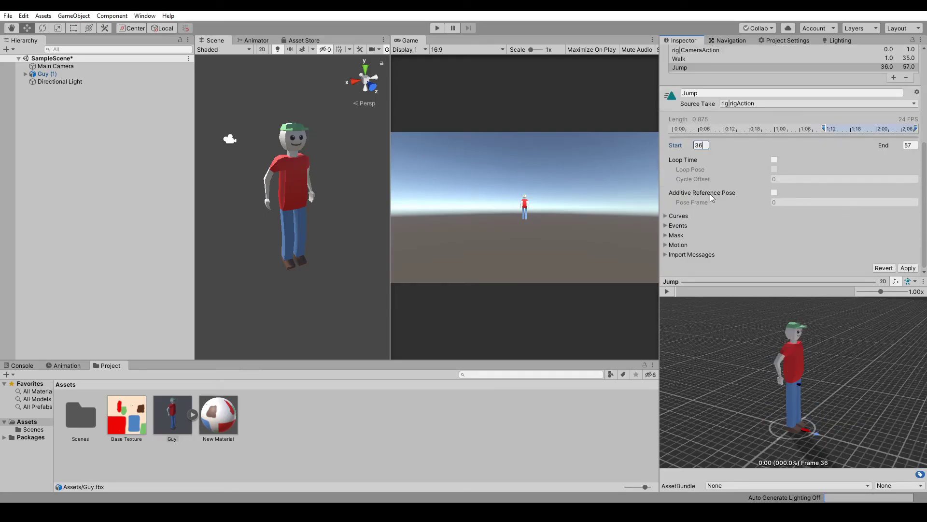
click(774, 159)
scroll(726, 131, up, 3)
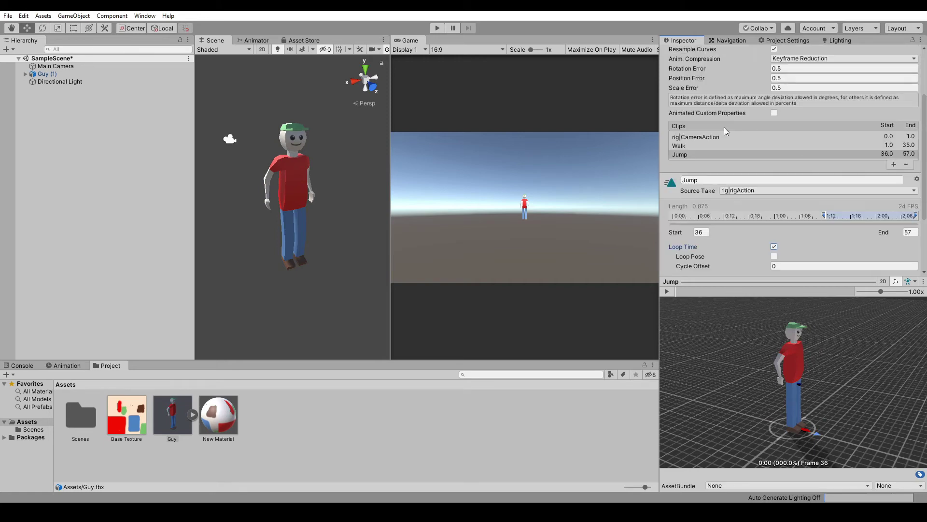
Make Walk loop, preview the Jump clip, and apply the import changes.
click(689, 147)
click(774, 246)
click(697, 155)
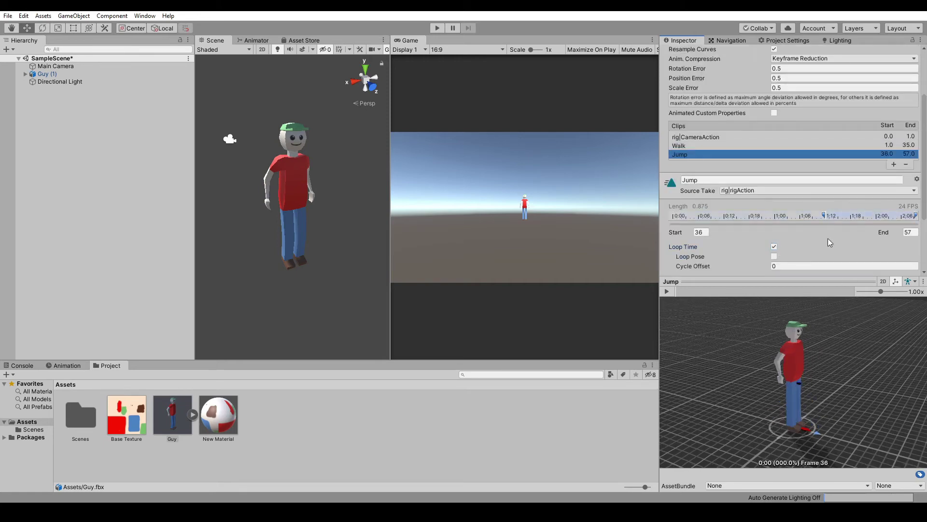
scroll(830, 242, down, 3)
click(666, 292)
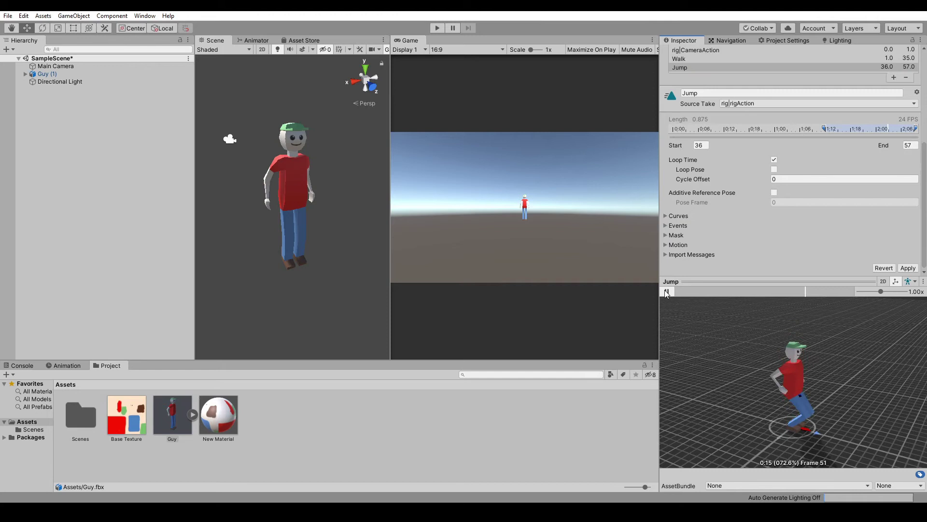
click(908, 269)
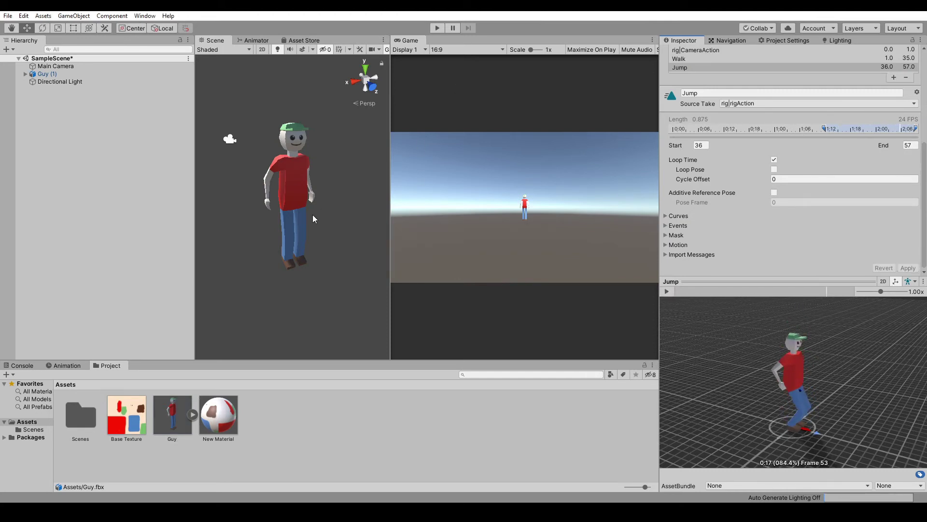
Add an Animator component to Guy (1).
click(251, 41)
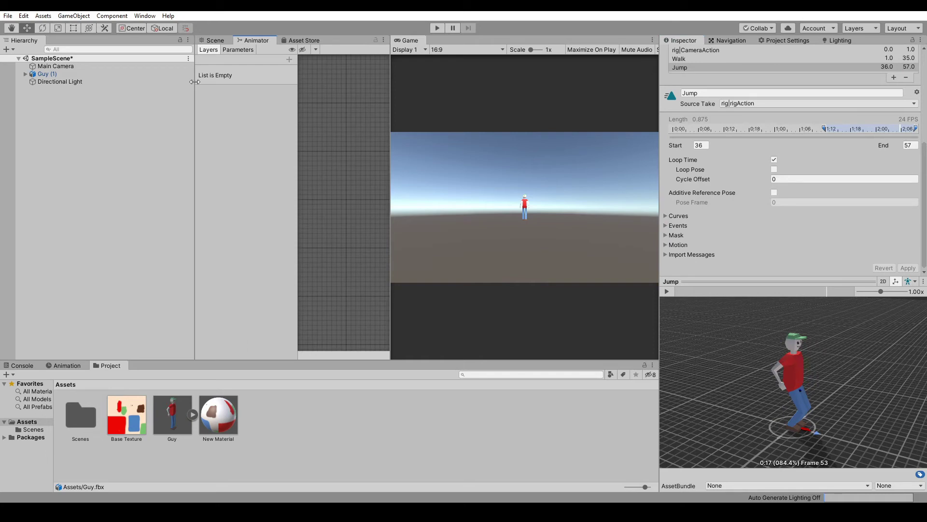
click(88, 74)
drag(809, 177, 500, 439)
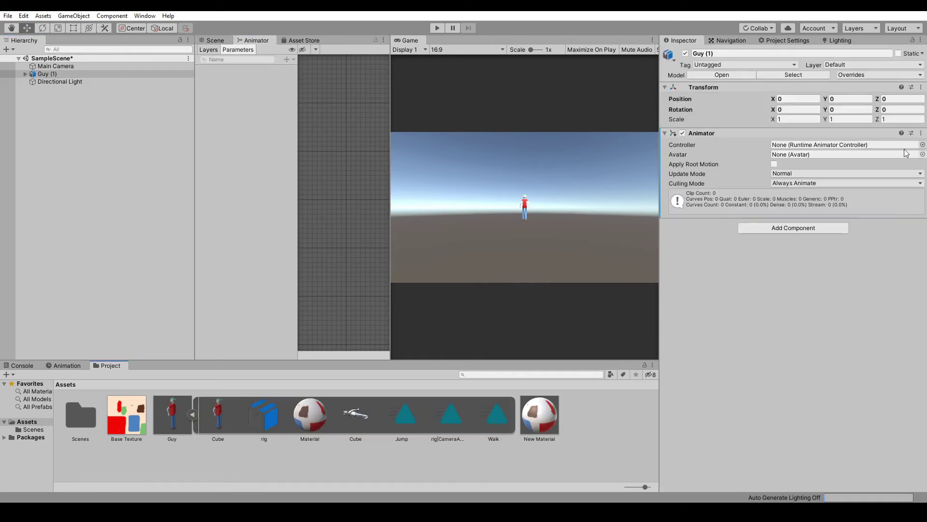
Create a new Animator Controller named GUy in Assets.
right_click(620, 445)
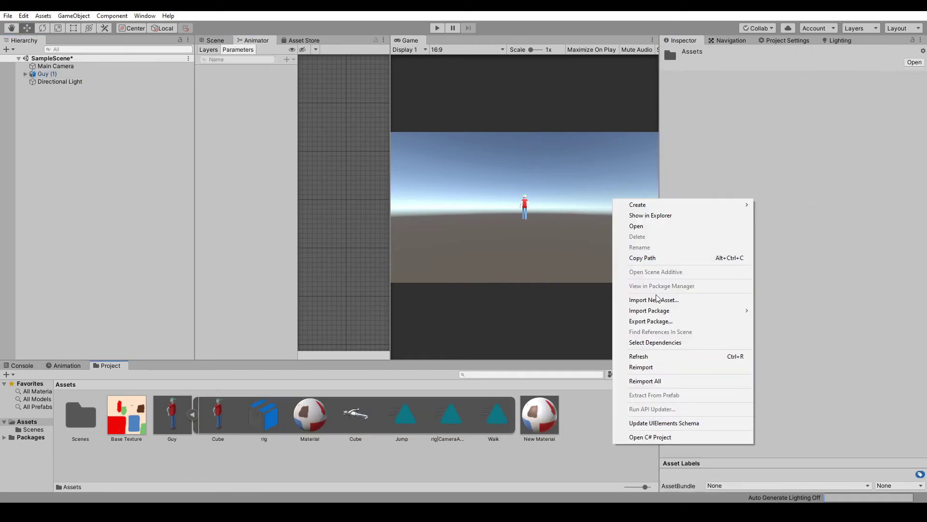
mouse_move(655, 205)
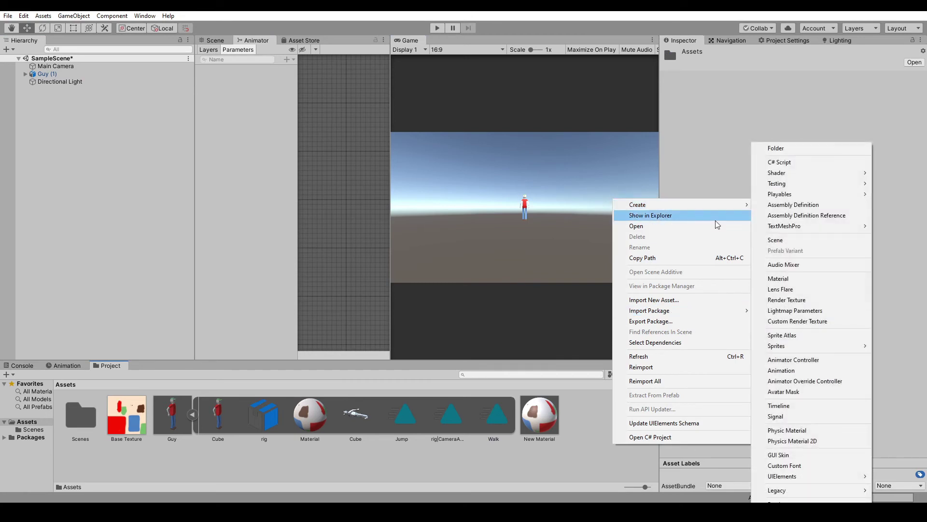
click(794, 360)
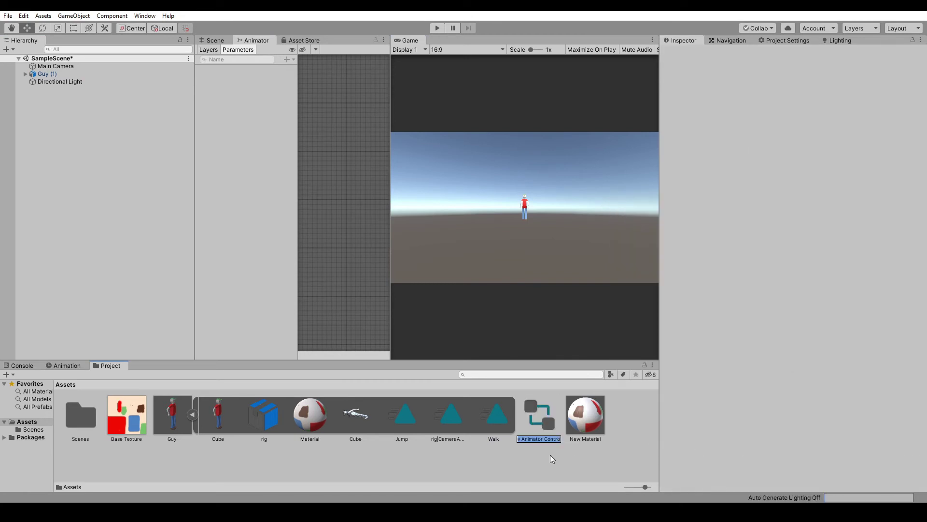
text(GUy)
key(Return)
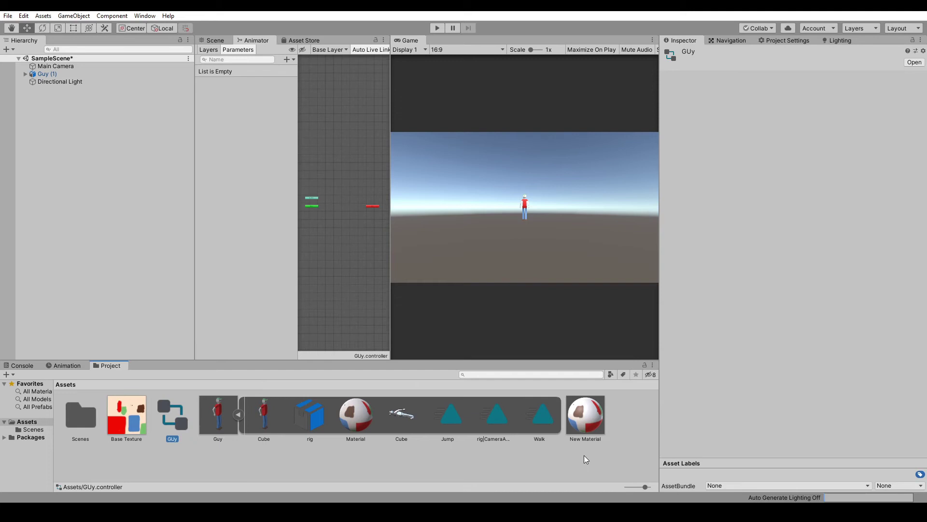
Assign GUy to Guy (1)'s Animator and add Walk and Jump states.
click(47, 74)
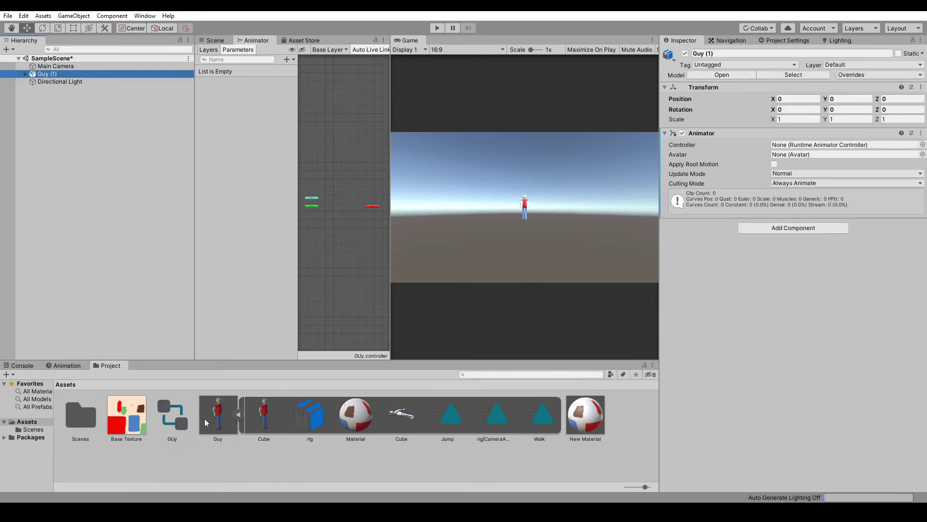
drag(172, 415, 841, 144)
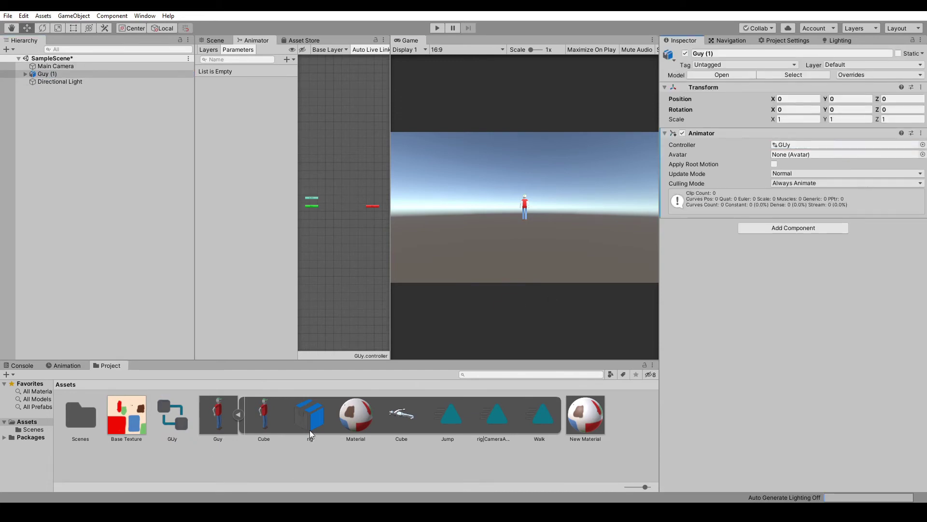
drag(537, 414, 339, 196)
drag(452, 418, 345, 199)
scroll(349, 211, up, 4)
scroll(349, 203, down, 2)
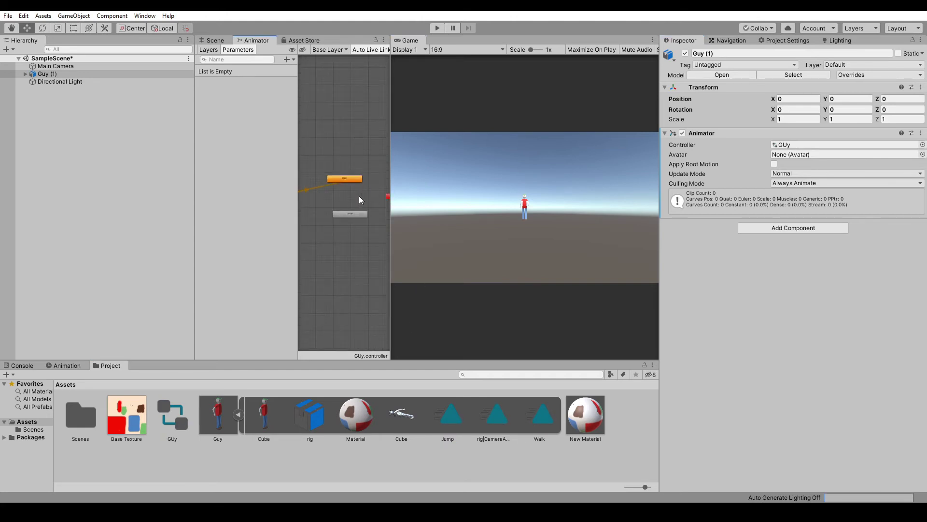
Create a transition from the Walk state to the Jump state.
right_click(341, 176)
click(368, 183)
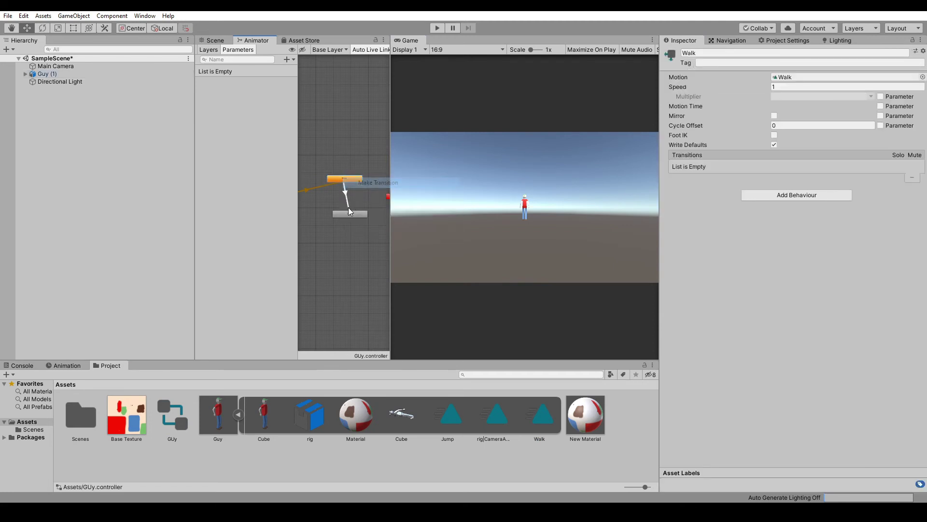
click(348, 214)
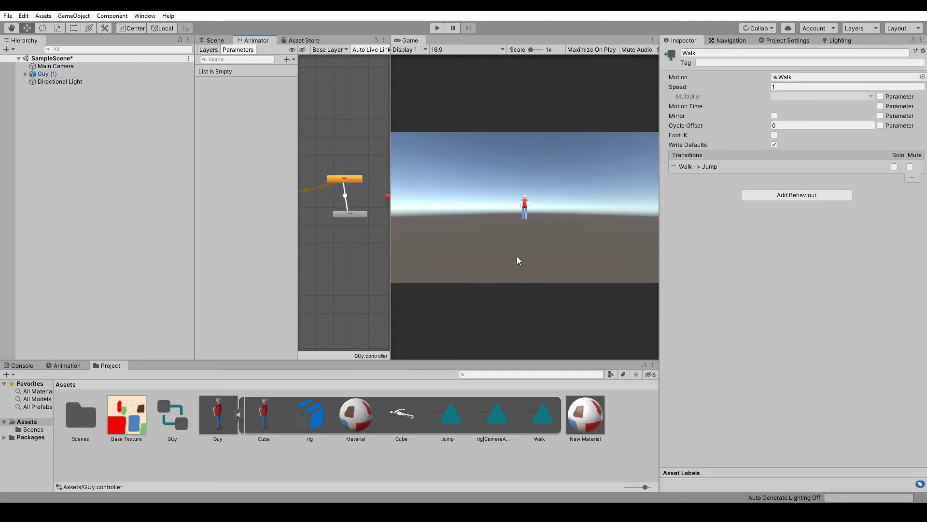
Enter play mode and watch the character animate in the Scene view.
click(437, 28)
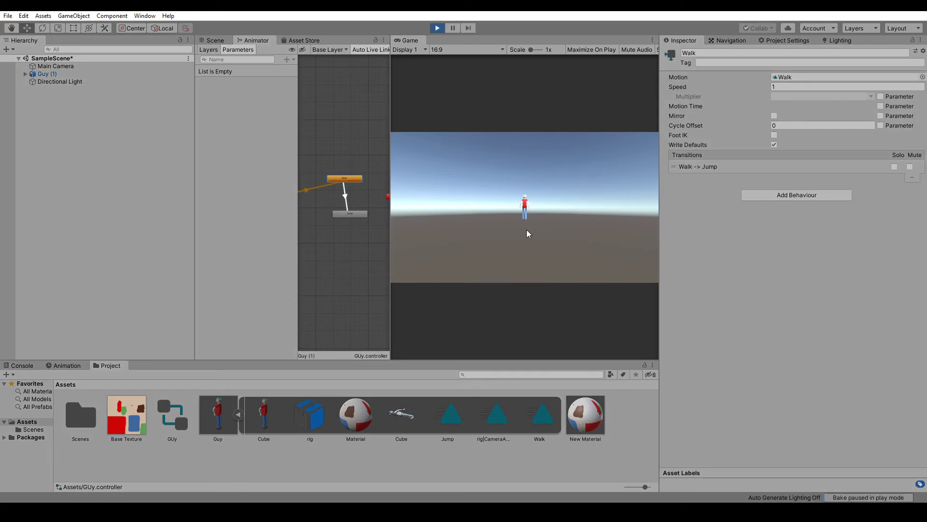
click(216, 38)
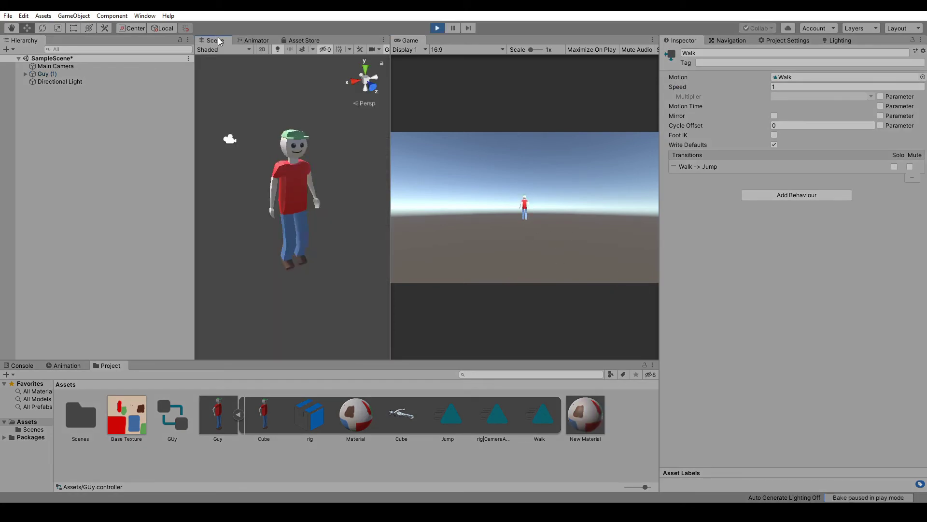
click(255, 40)
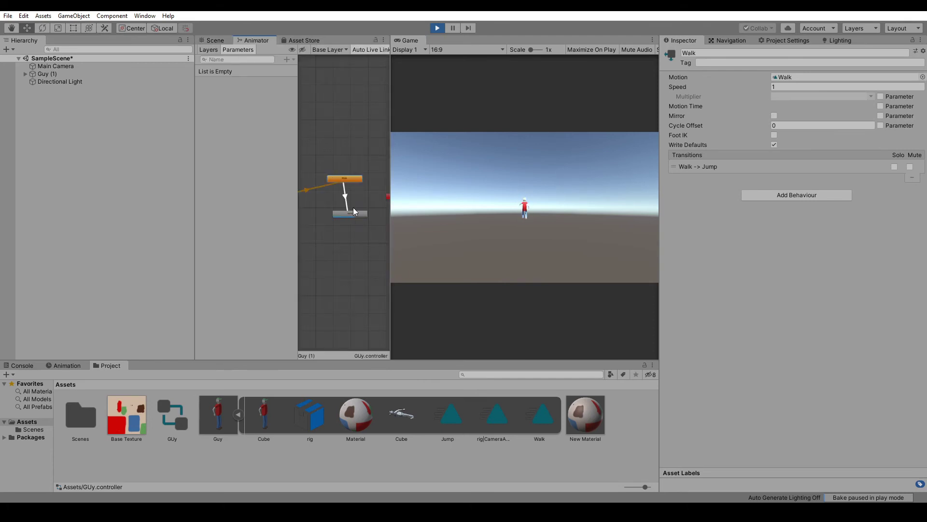
Delete the Walk to Jump transition in the Animator so the character keeps walking.
click(346, 196)
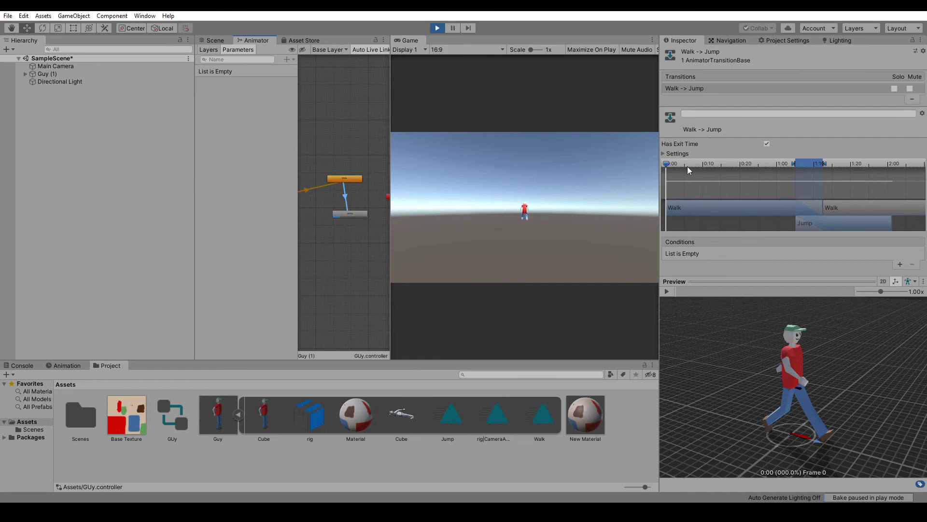
right_click(348, 205)
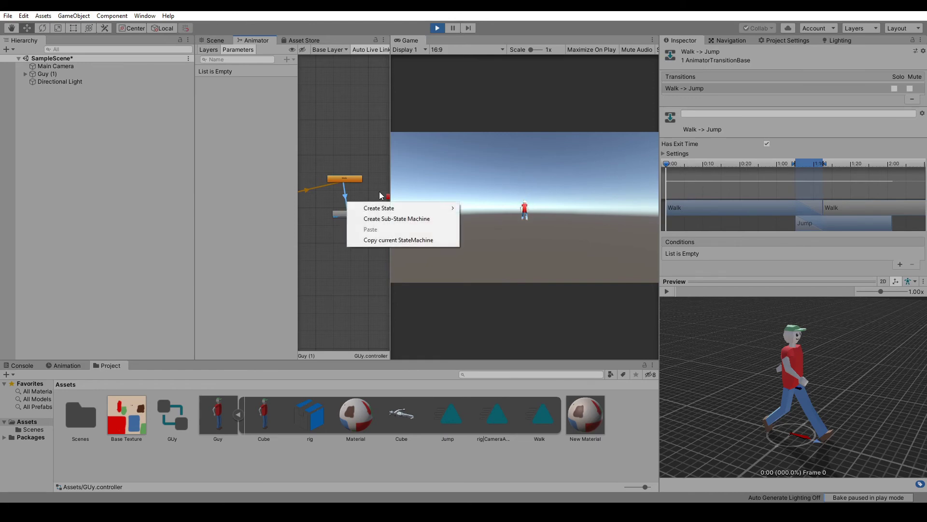
click(351, 192)
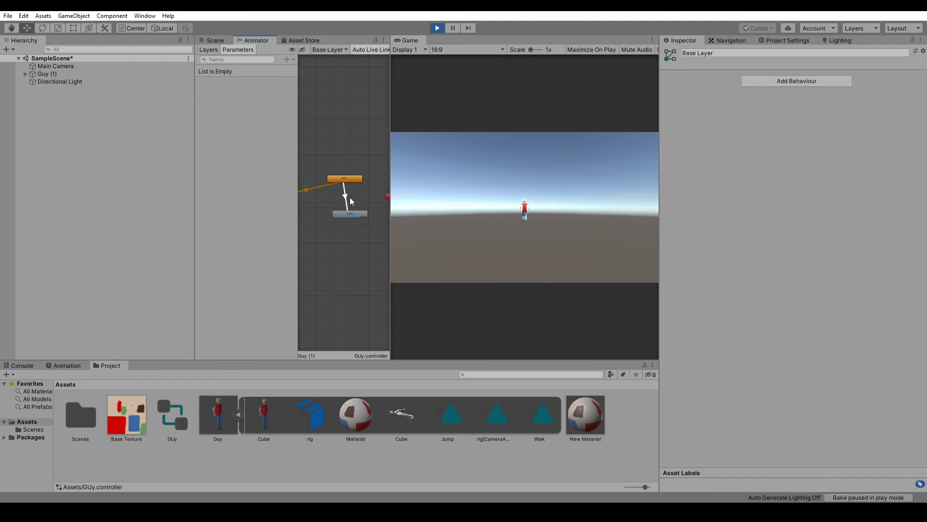
click(347, 198)
key(Delete)
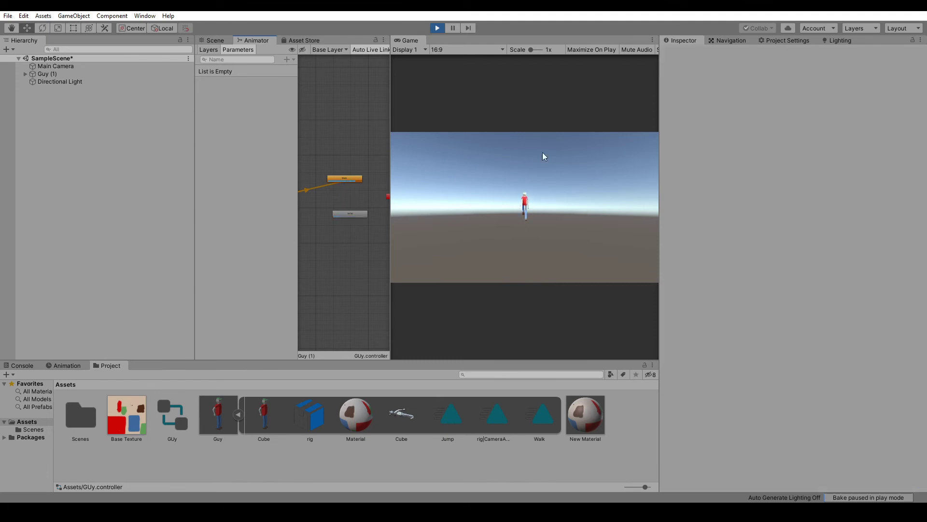
Orbit, pan and zoom the Scene view onto Guy (1) to watch its walk animation.
click(227, 41)
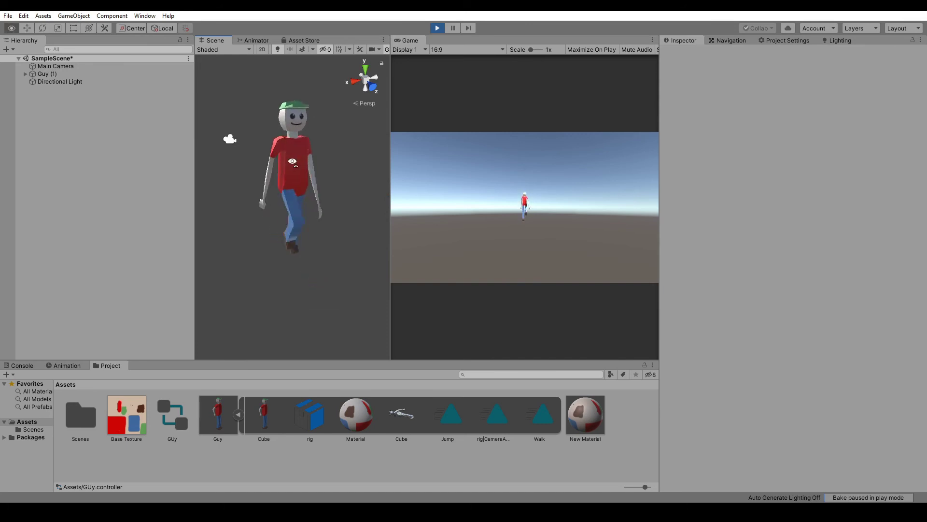
right_drag(277, 221, 343, 190)
scroll(343, 190, down, 5)
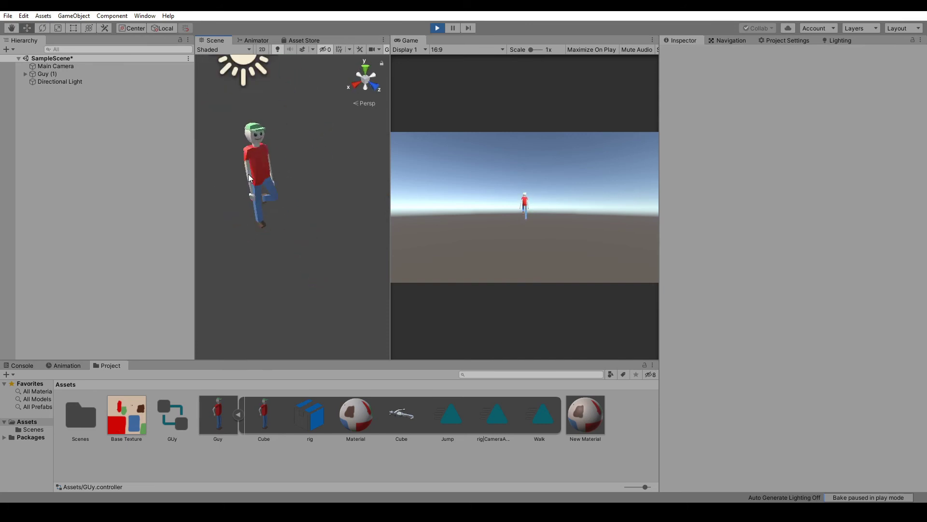
scroll(248, 178, up, 3)
scroll(253, 165, down, 3)
drag(253, 165, 295, 211)
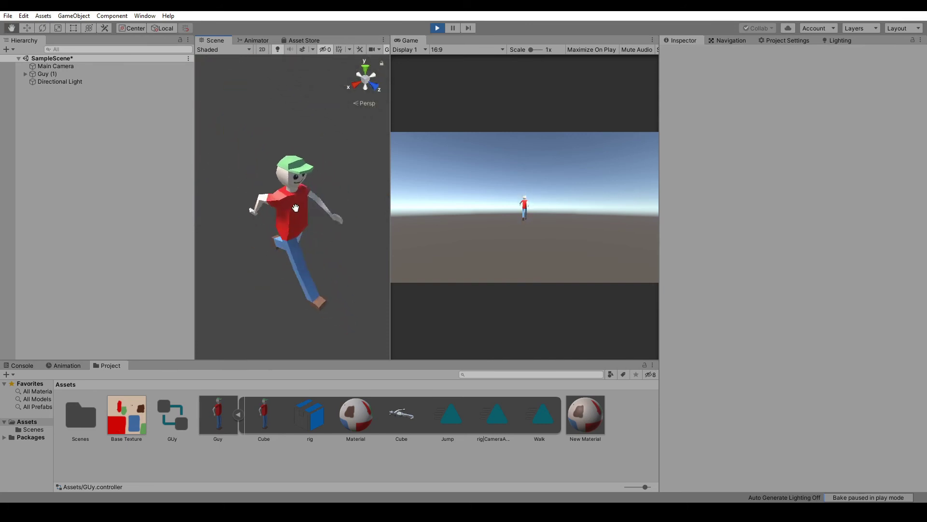
scroll(293, 201, up, 3)
scroll(293, 201, down, 3)
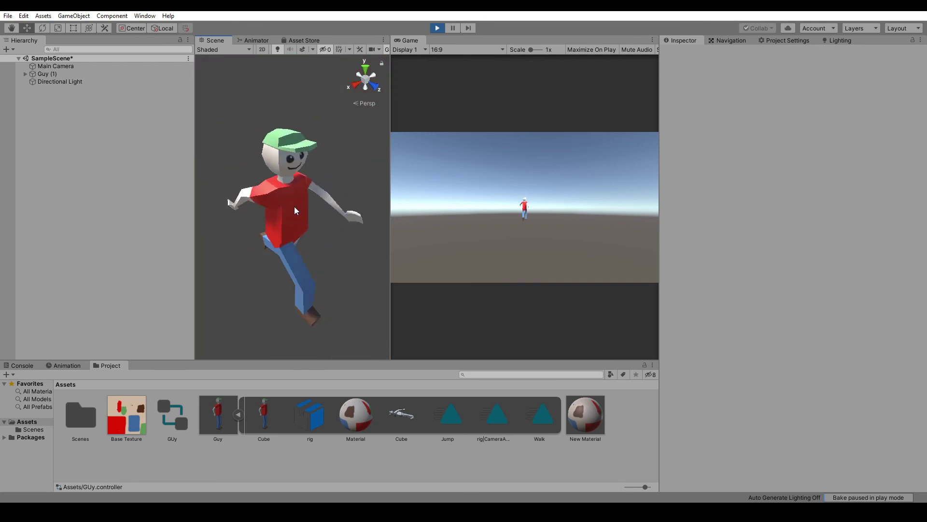